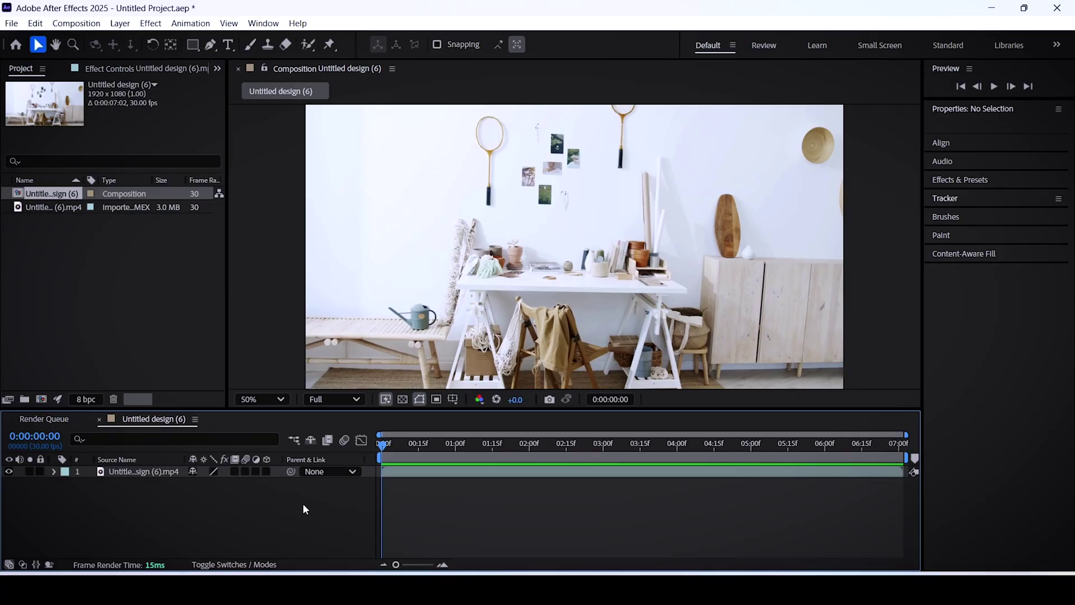
- Pick the Pen tool and select the room video layer to mask the left racket
{"action": "left_click", "coordinate": [209, 44]}
{"action": "left_click", "coordinate": [155, 471]}
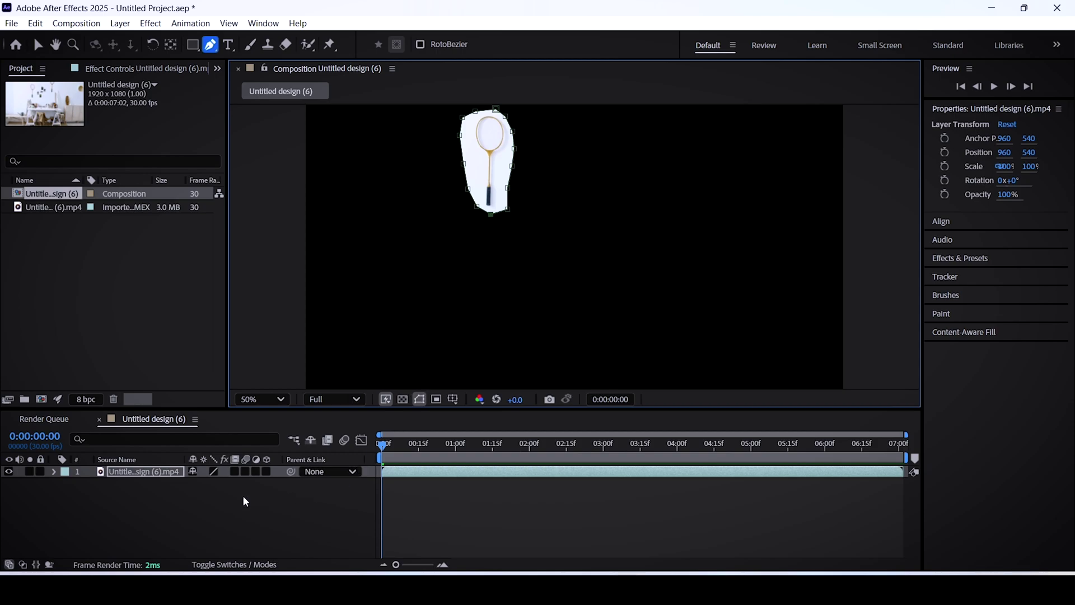
- Track Mask 1 forward through the whole clip
{"action": "key", "text": "m"}
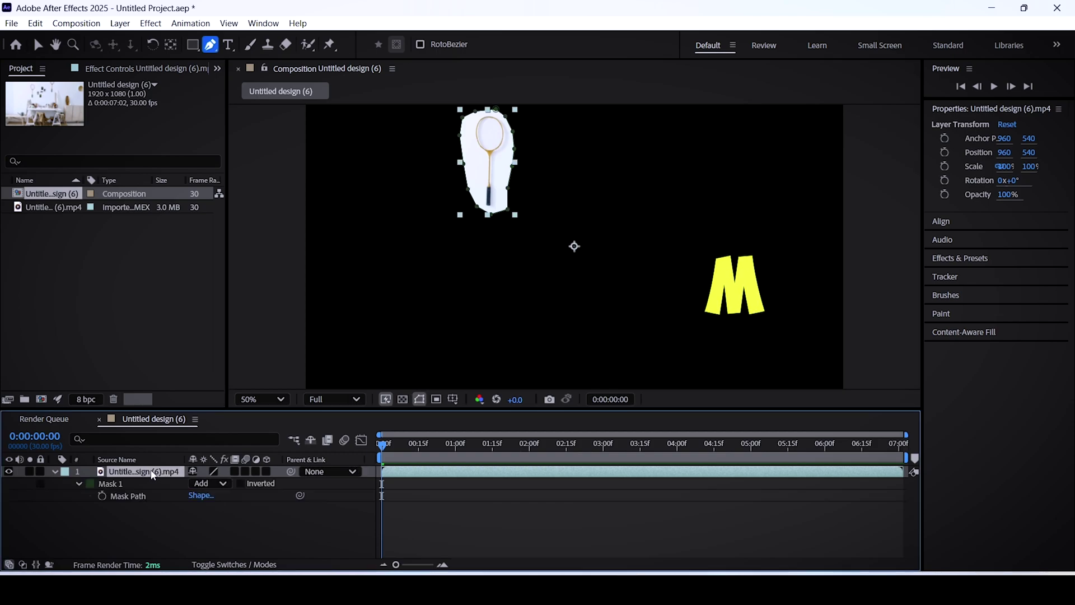
{"action": "right_click", "coordinate": [117, 484]}
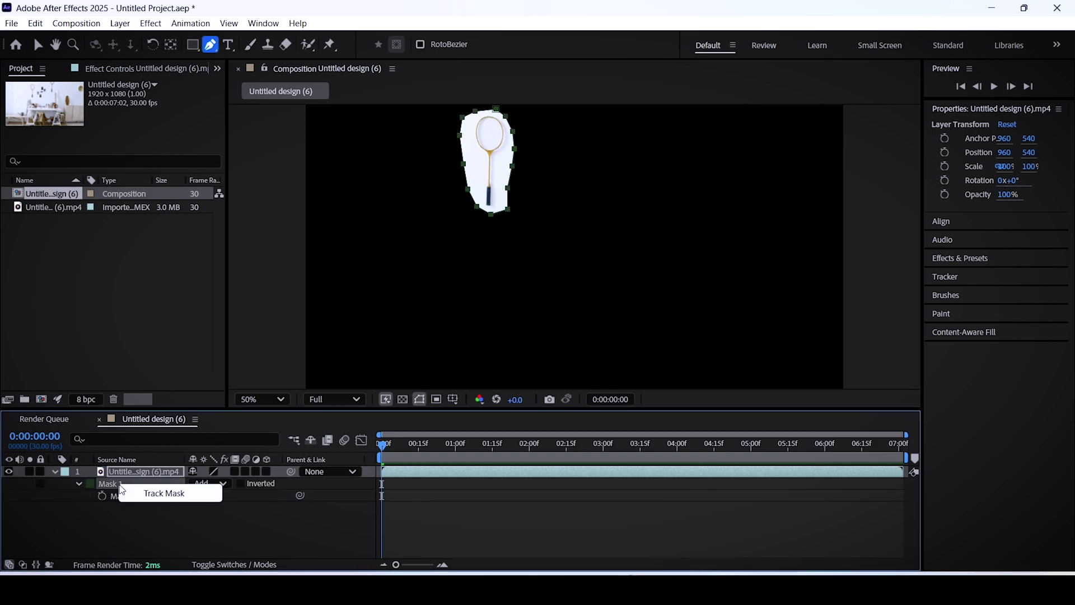
{"action": "left_click", "coordinate": [161, 493]}
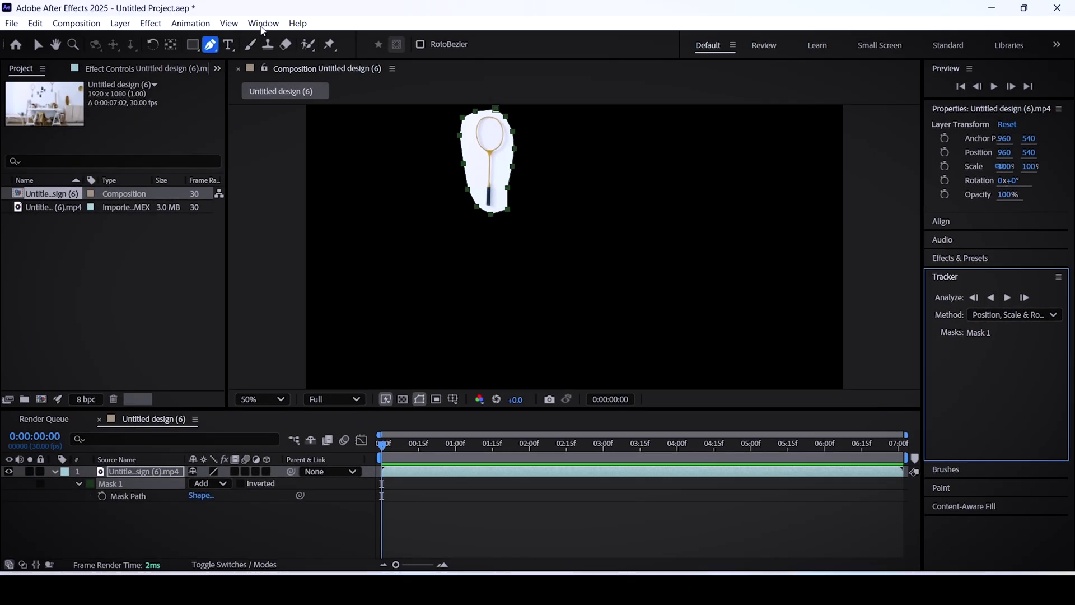
{"action": "left_click", "coordinate": [262, 22]}
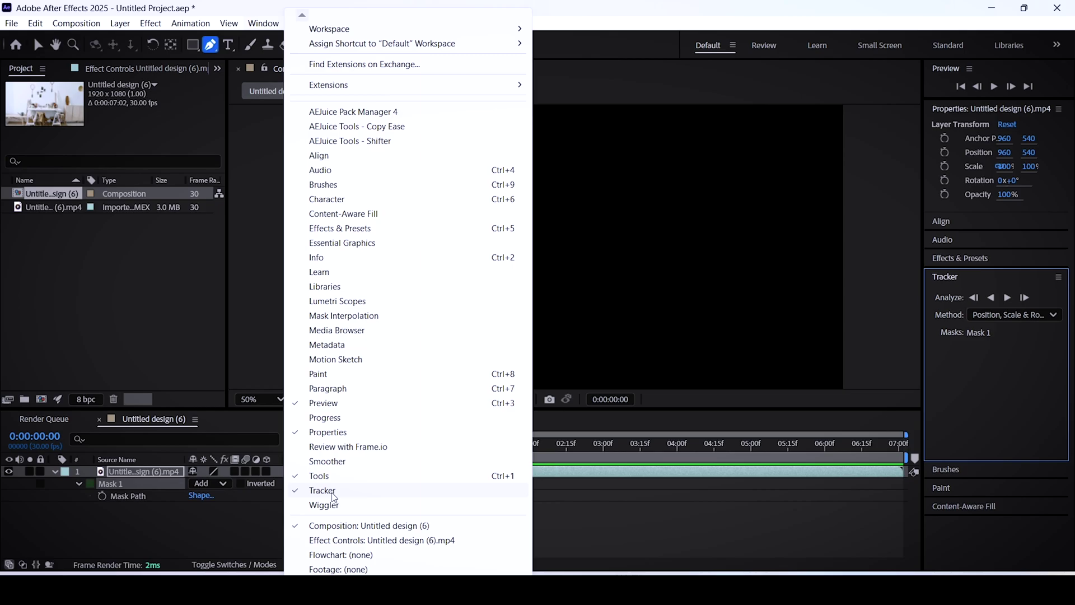
{"action": "left_click", "coordinate": [262, 501]}
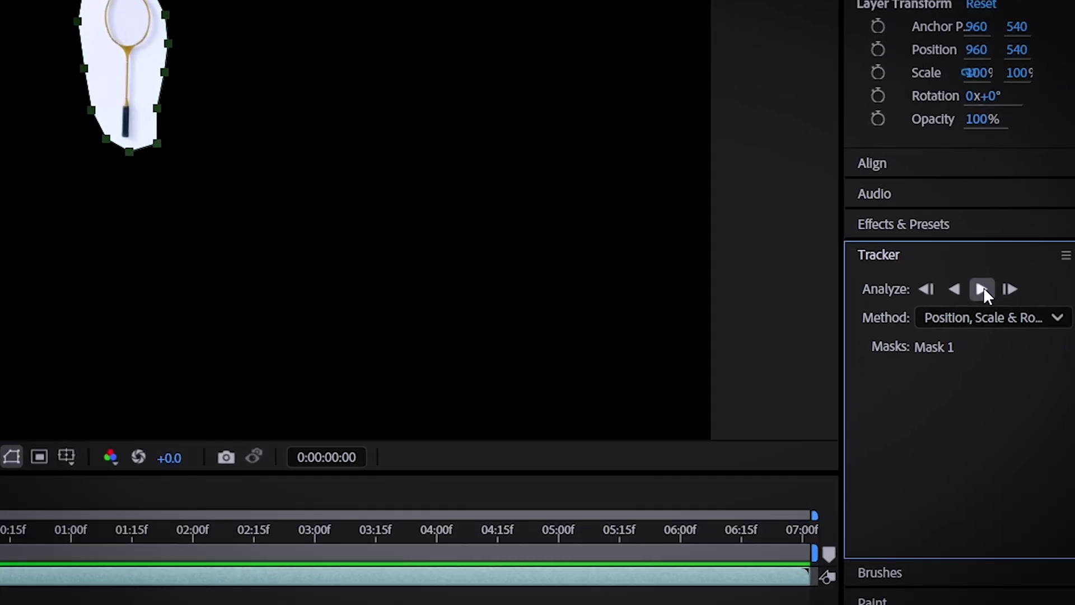
{"action": "left_click", "coordinate": [983, 290]}
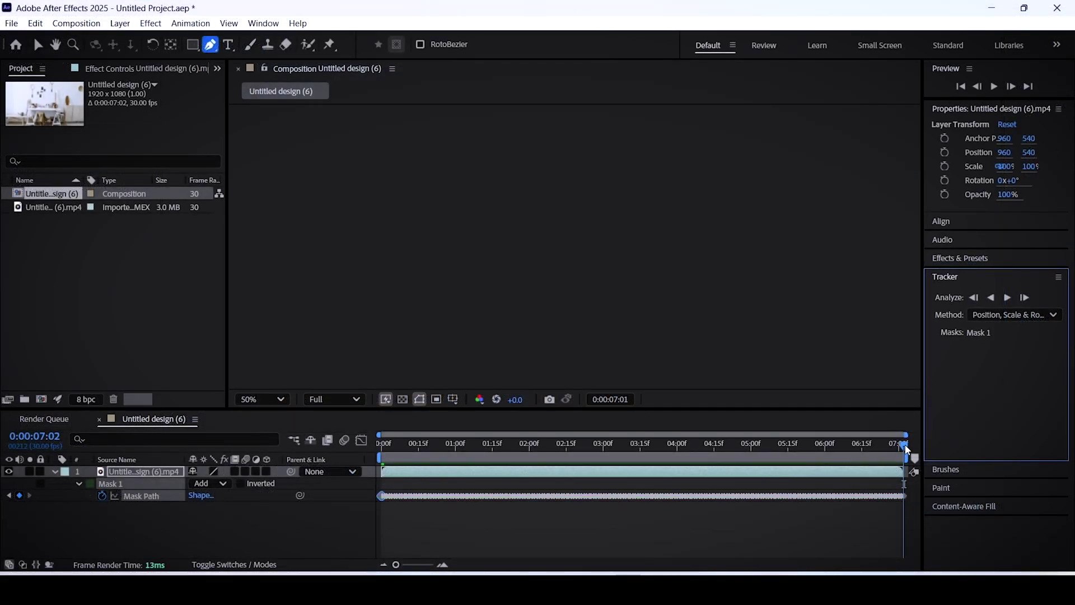
- Return to the first frame and set Mask 1 to Subtract
{"action": "left_click_drag", "start_coordinate": [904, 443], "coordinate": [385, 458]}
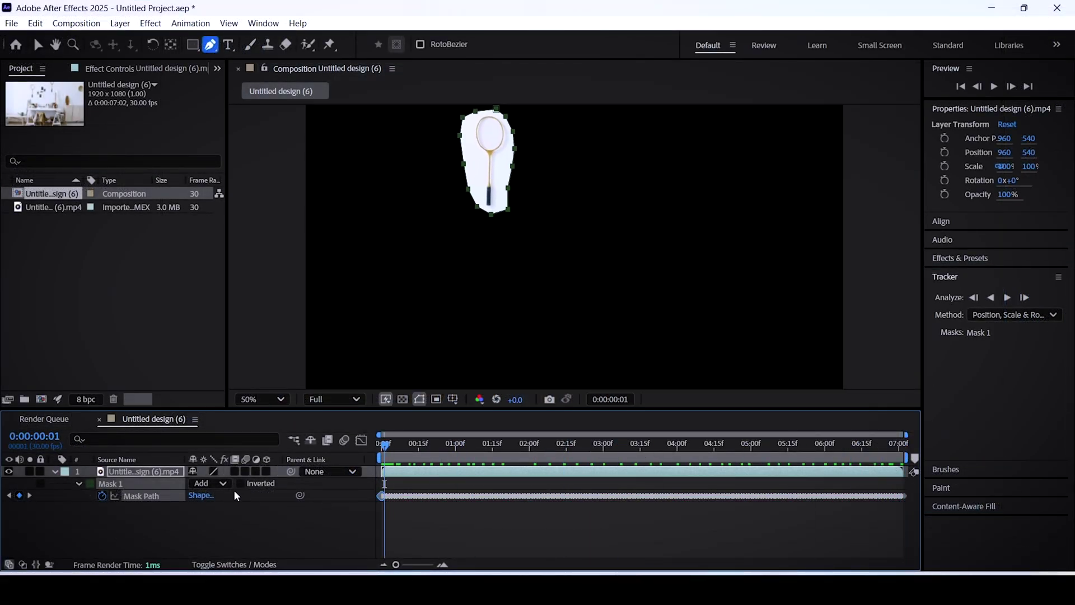
{"action": "left_click", "coordinate": [222, 483]}
{"action": "left_click", "coordinate": [249, 418]}
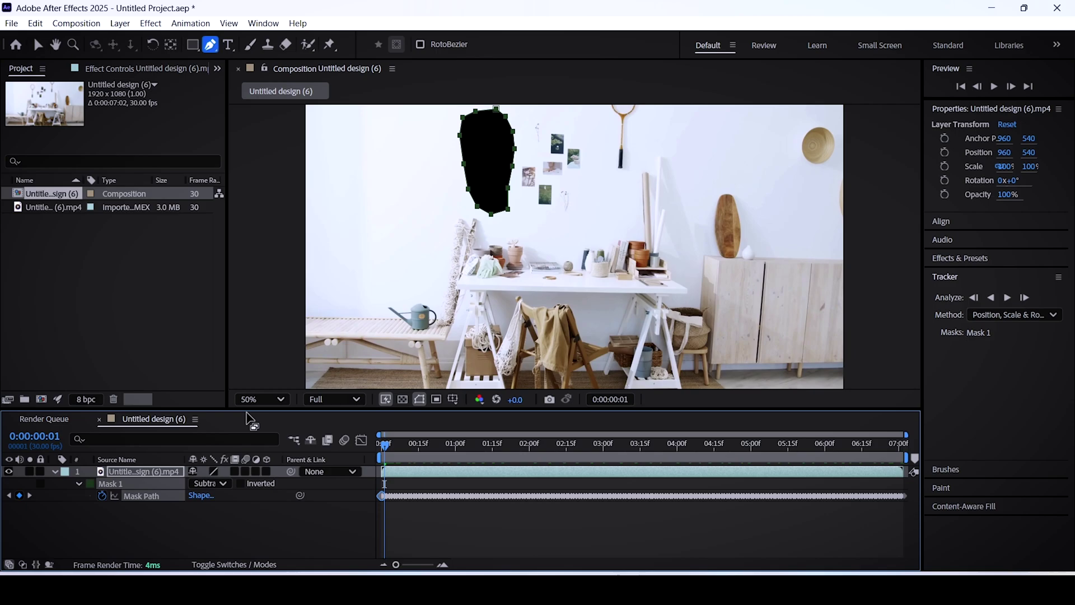
- Show the Content-Aware Fill panel, keeping Object fill method and Work Area range
{"action": "left_click", "coordinate": [263, 23]}
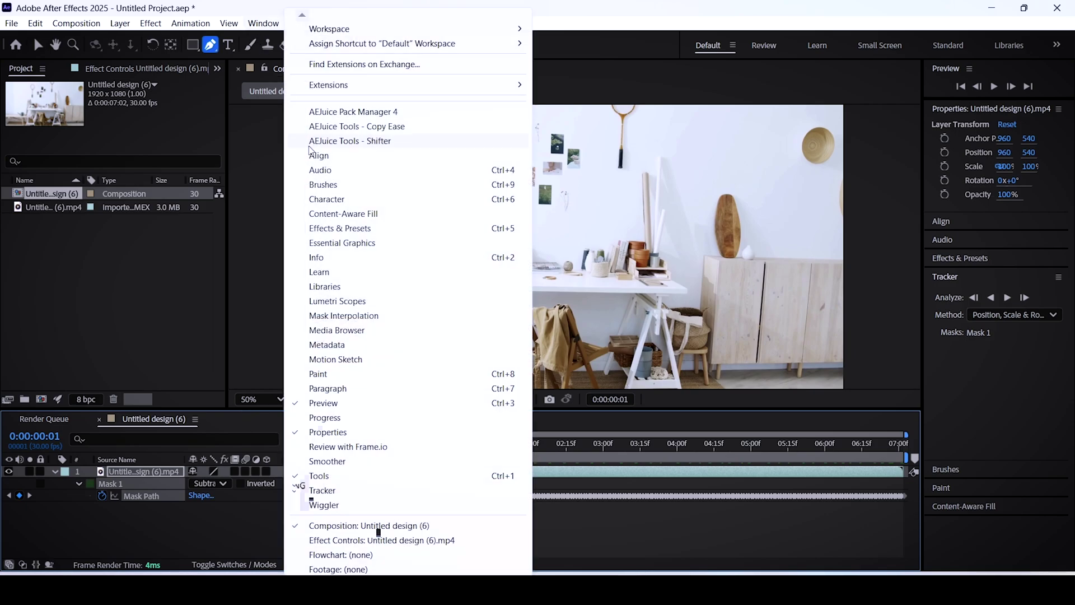
{"action": "left_click", "coordinate": [344, 213]}
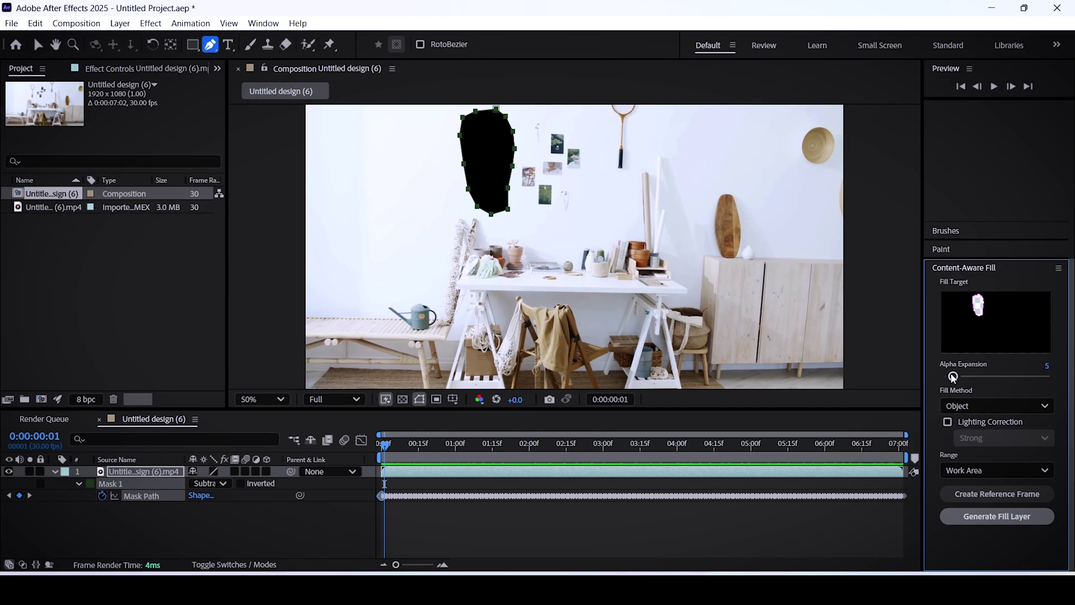
{"action": "left_click", "coordinate": [967, 405]}
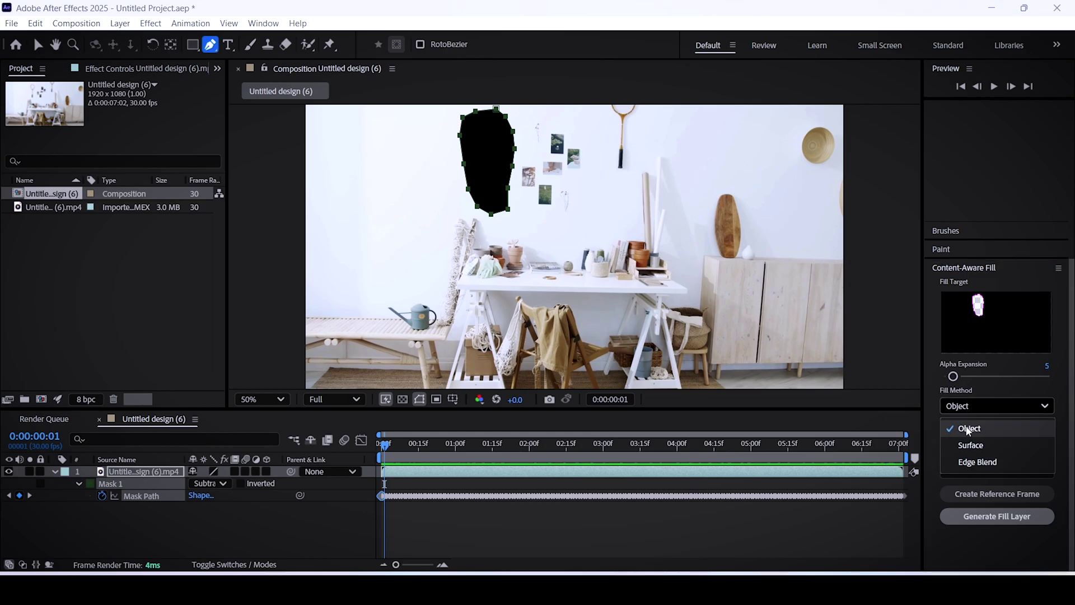
{"action": "left_click", "coordinate": [968, 429]}
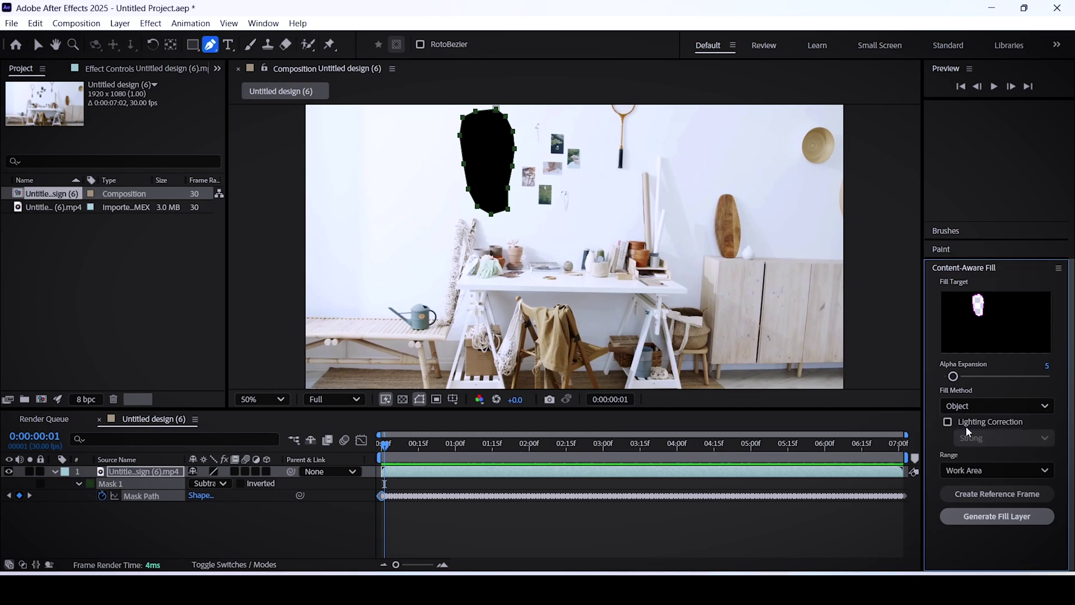
{"action": "left_click", "coordinate": [974, 470]}
{"action": "left_click", "coordinate": [967, 512]}
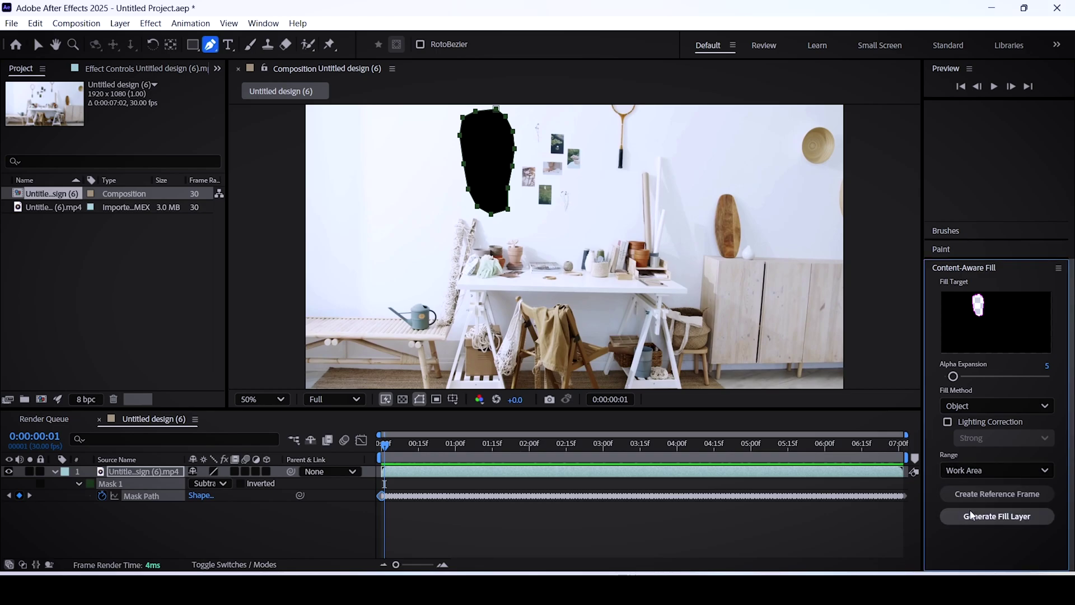
- Generate the fill layer, saving the project as 'subscribe and like'
{"action": "left_click", "coordinate": [985, 520]}
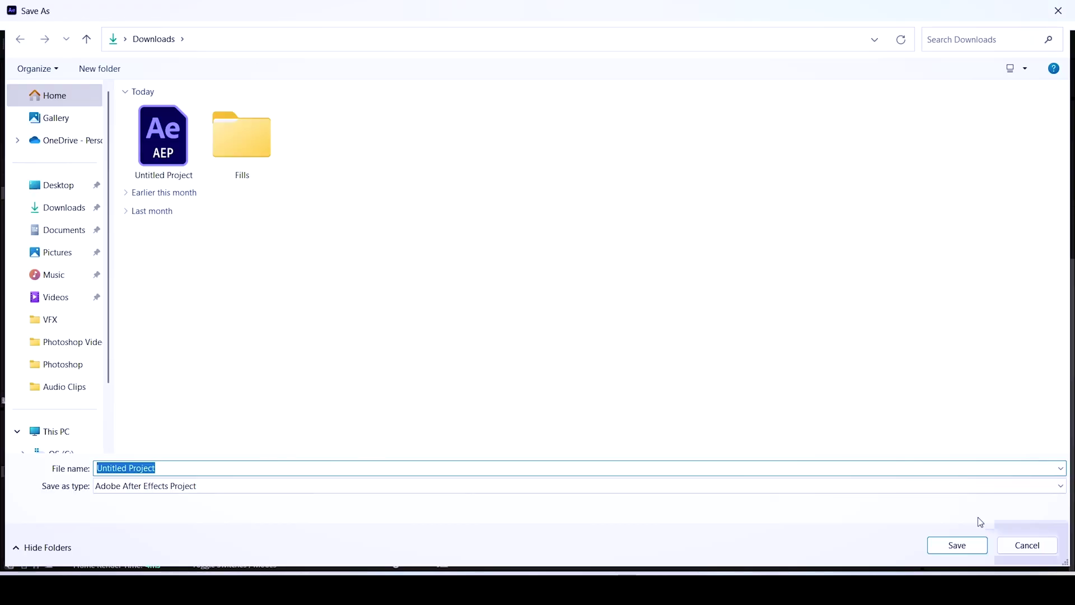
{"action": "type", "text": "subsc"}
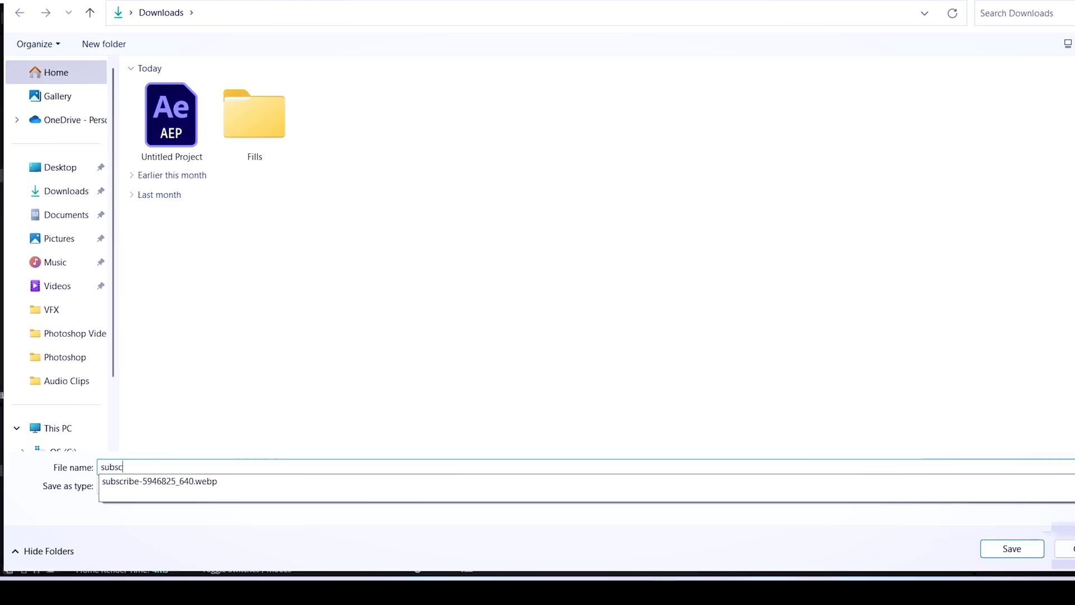
{"action": "type", "text": "ribe and like"}
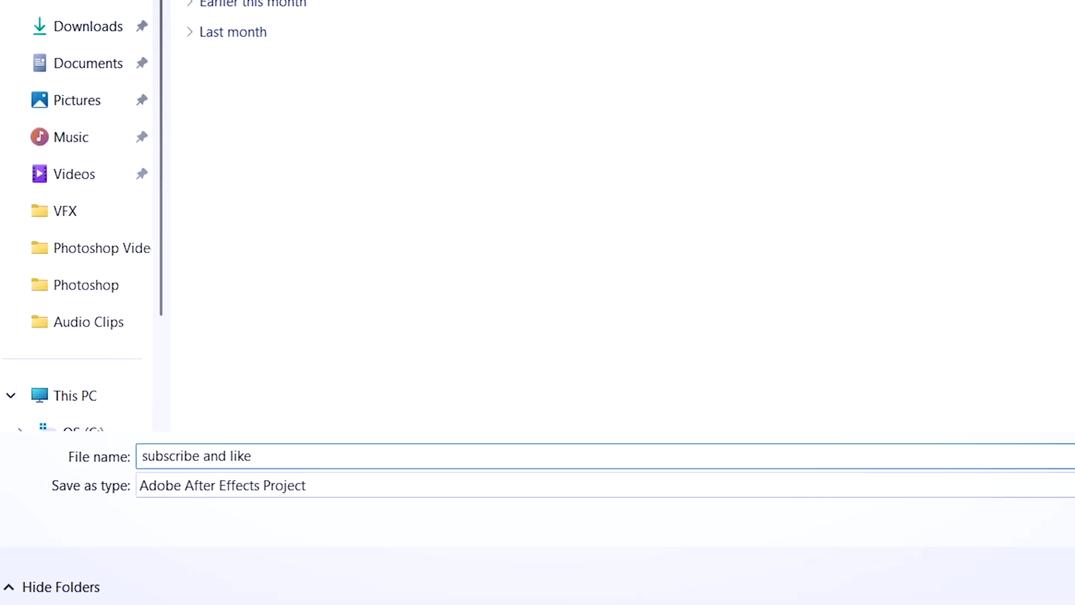
{"action": "key", "text": "Return"}
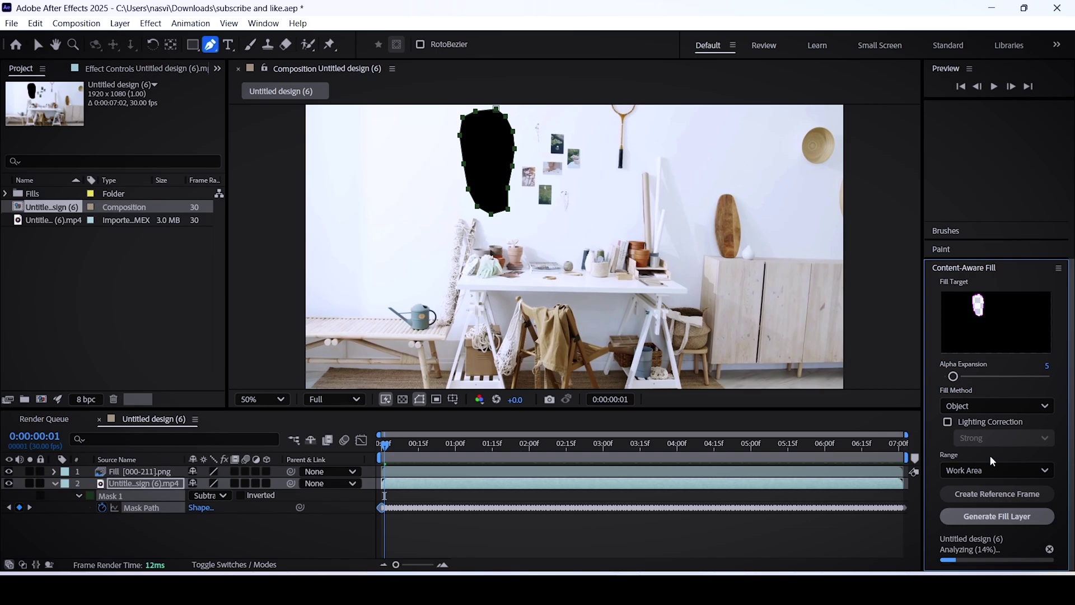
- Deselect the layer and preview the composition with the racket filled in
{"action": "left_click", "coordinate": [328, 537]}
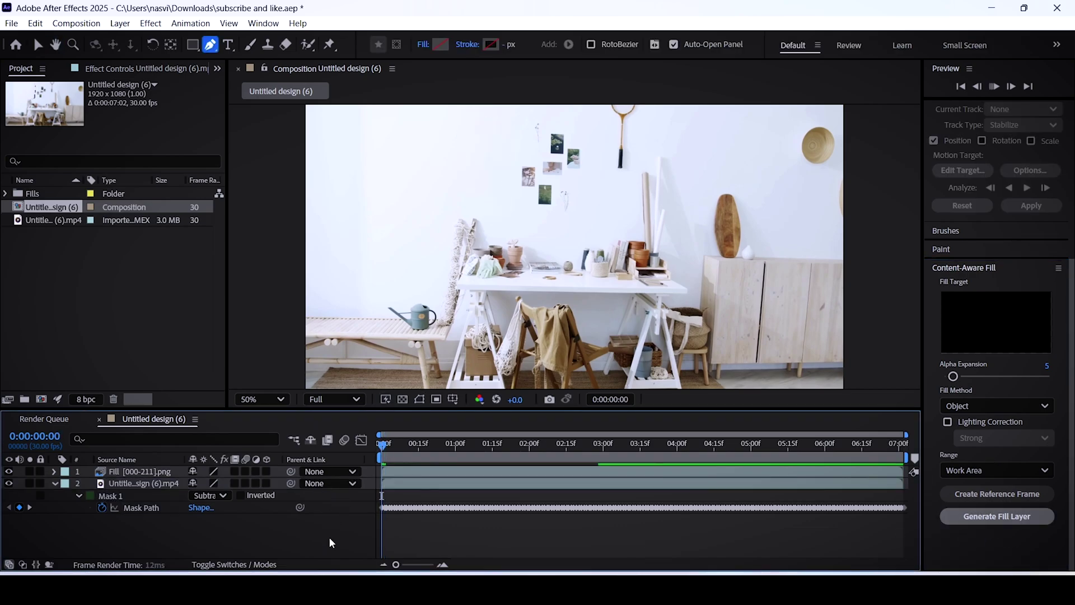
{"action": "key", "text": "space"}
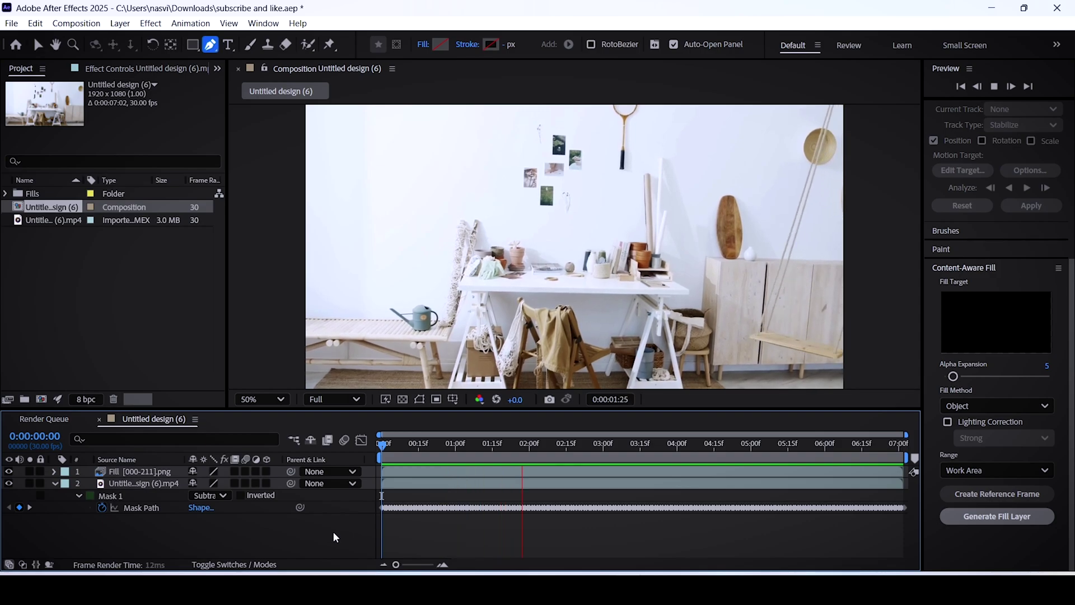